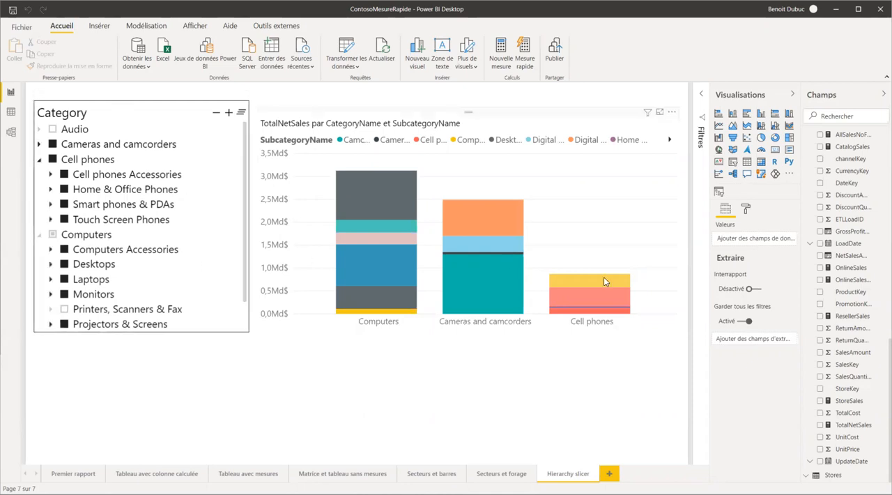
Start a quick measure in the Sales table using the calculation "Cumul annuel jusqu'à ce jour".
scroll(863, 406, up, 4)
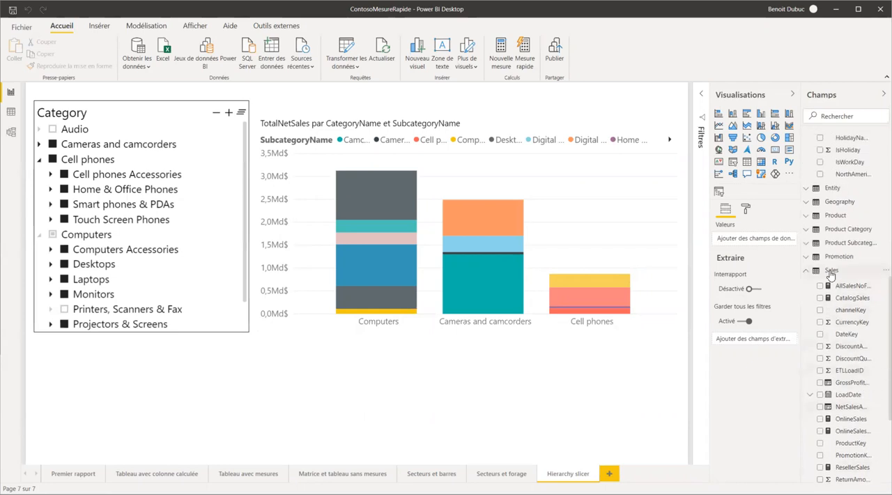
click(831, 273)
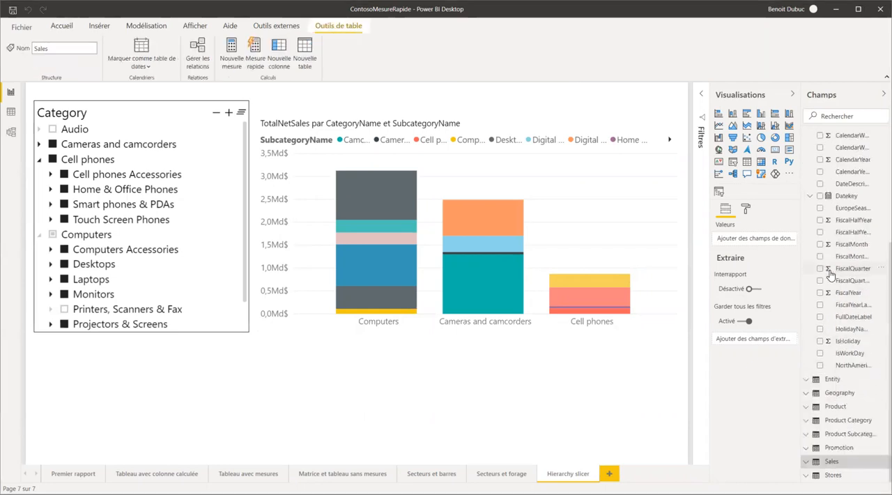
click(256, 57)
click(409, 129)
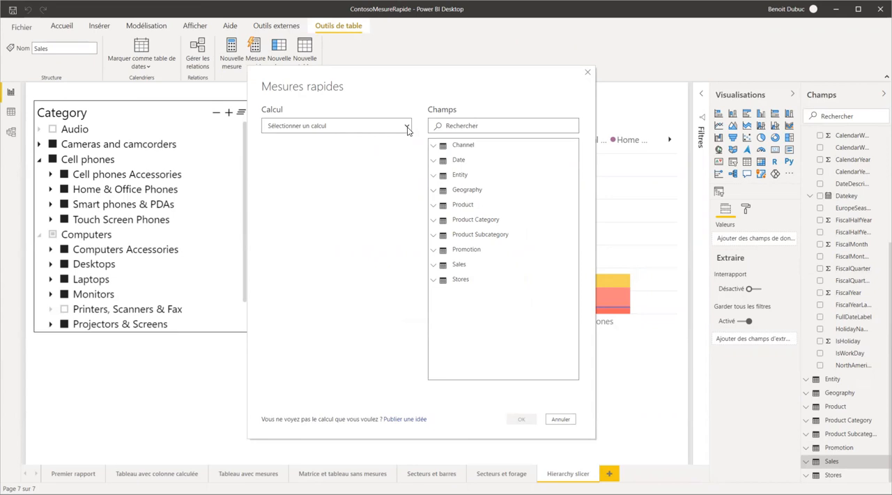
click(407, 128)
click(289, 251)
click(296, 183)
Use TotalNetSales from the Sales table as the quick measure's base value.
click(436, 268)
scroll(512, 279, down, 5)
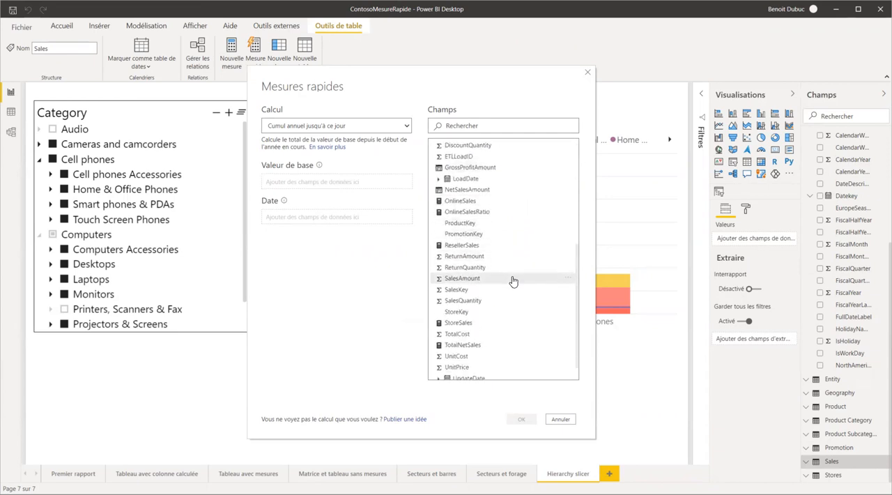
scroll(512, 280, down, 2)
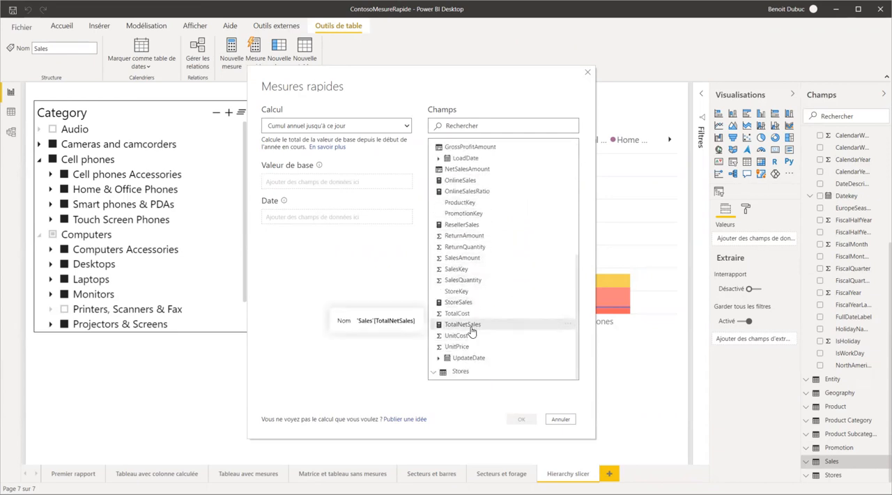
drag(467, 330, 296, 182)
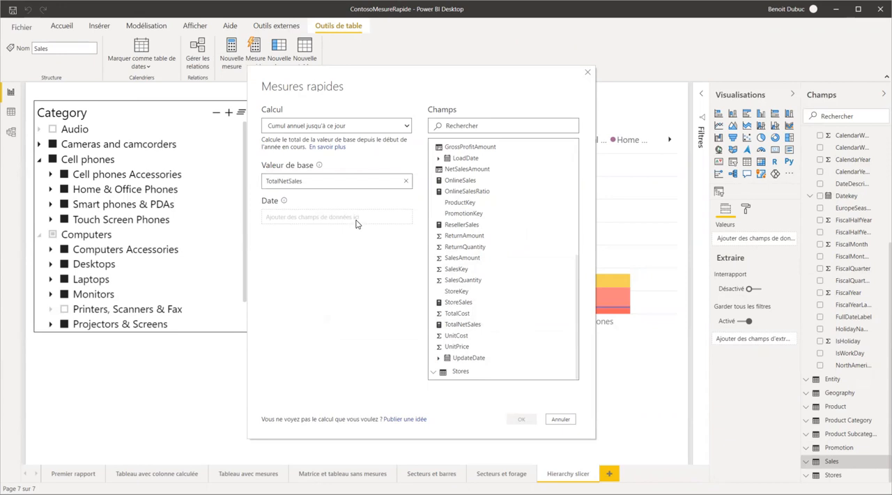
Set the quick measure's date to Datekey from the Date table and create the measure.
click(296, 218)
scroll(539, 251, up, 6)
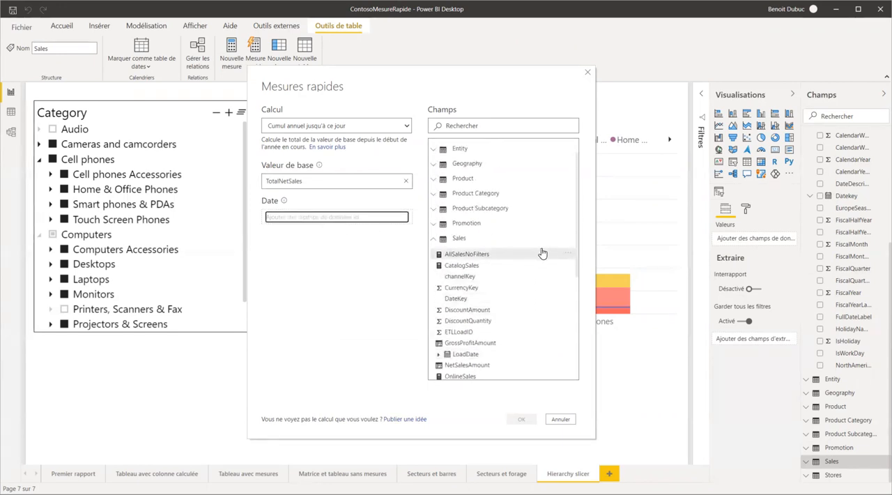
click(433, 160)
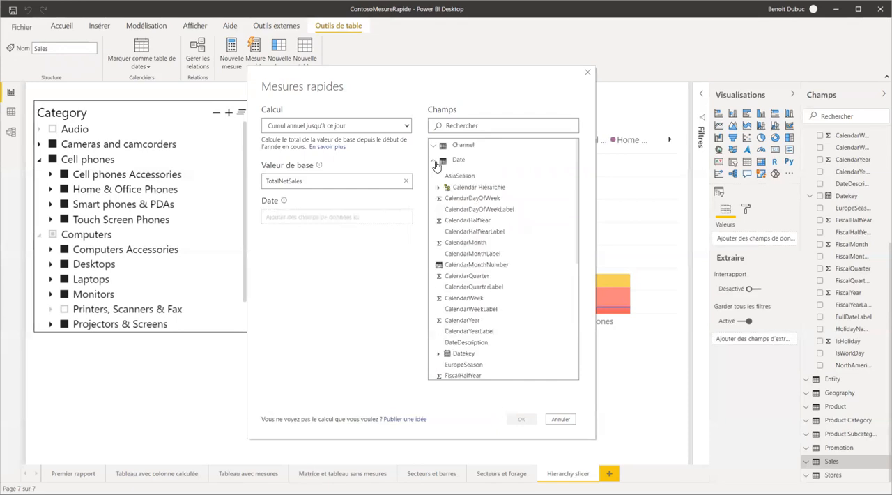
drag(464, 353, 300, 217)
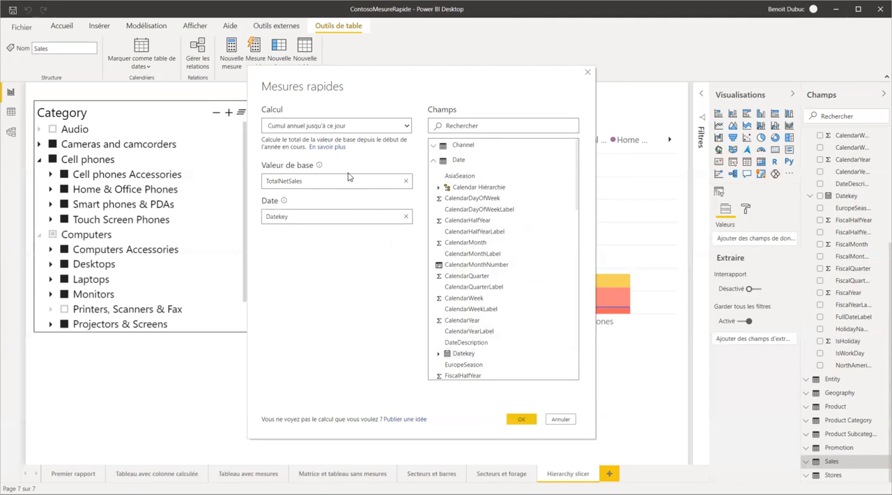
click(522, 420)
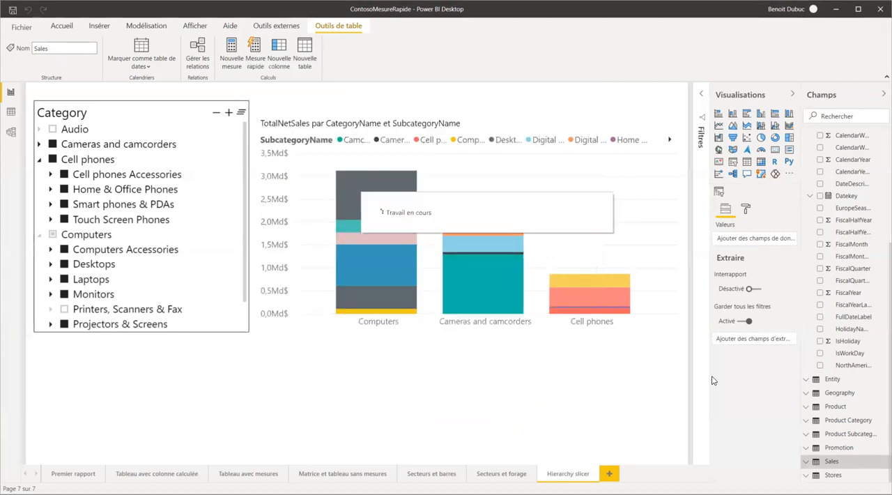
Rename the new year-to-date measure in the Sales table as TotalNetSalesCumul within its formula.
click(806, 463)
scroll(824, 426, down, 3)
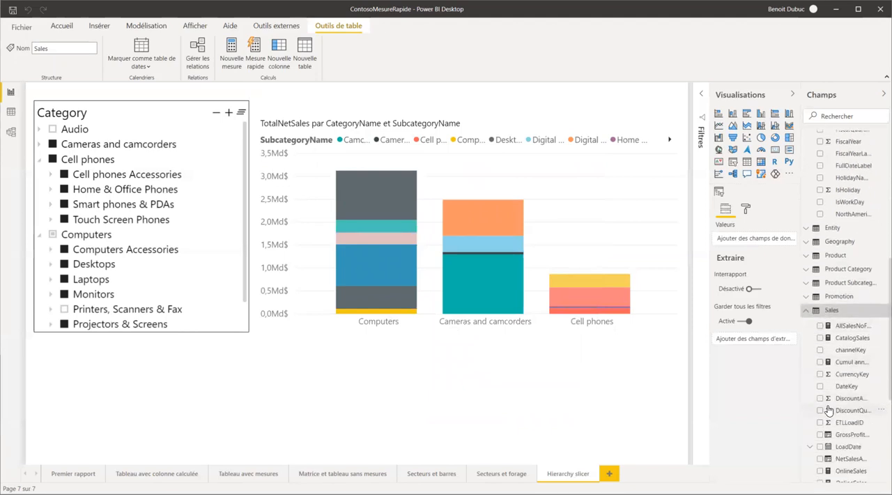
click(844, 364)
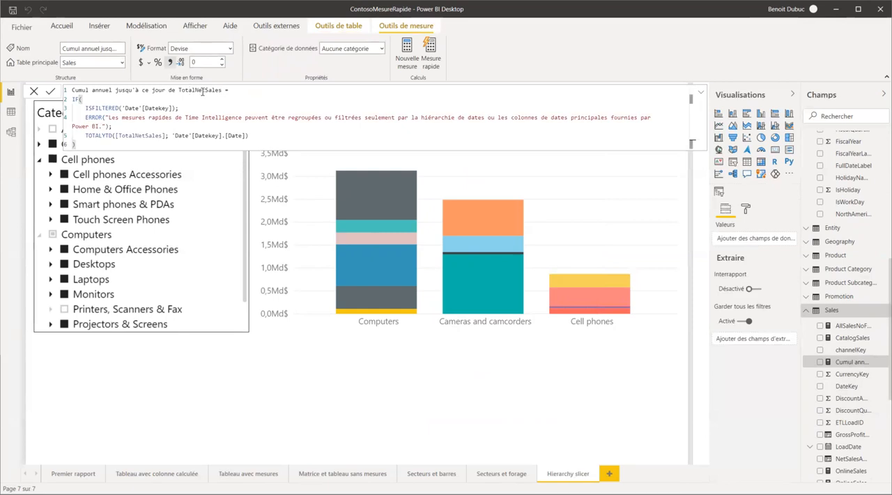
text(Cum)
drag(178, 90, 72, 90)
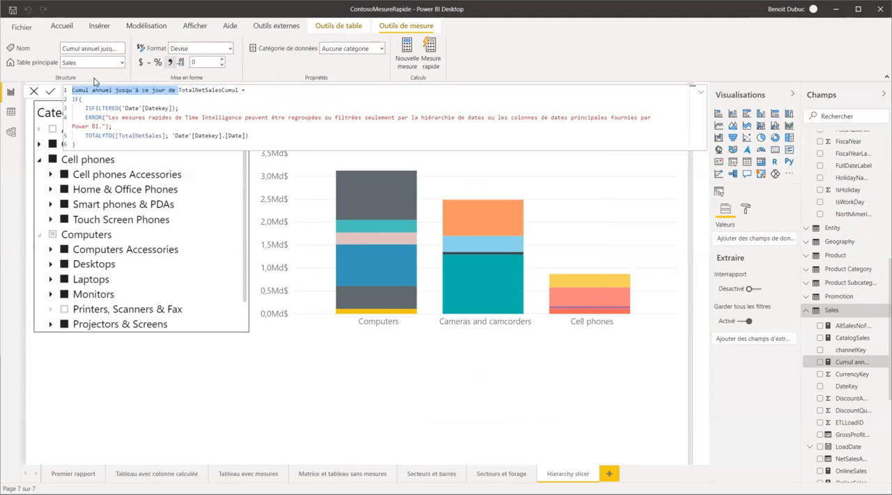
key(BackSpace)
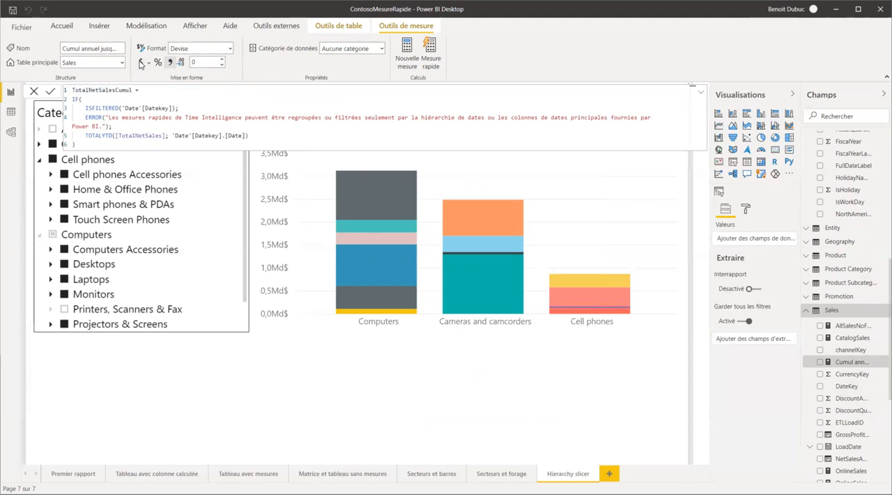
key(Return)
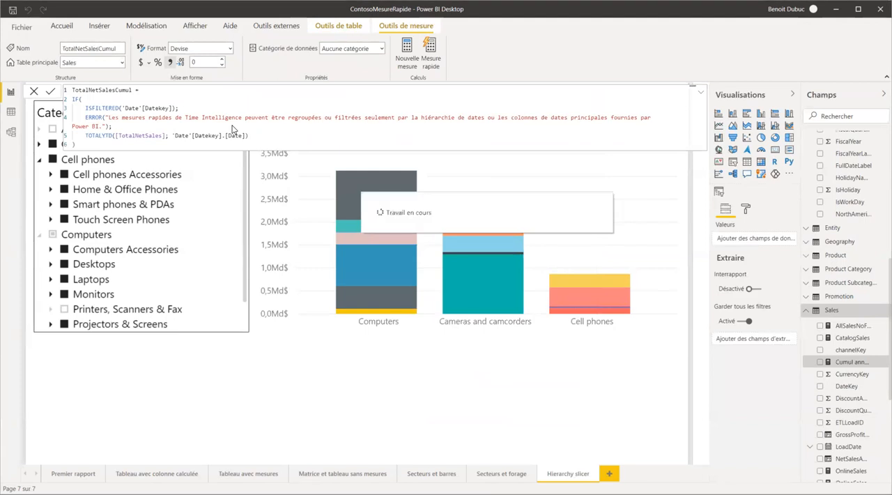
Set the TotalNetSalesCumul measure to 0 decimal places and close its formula editor.
click(223, 60)
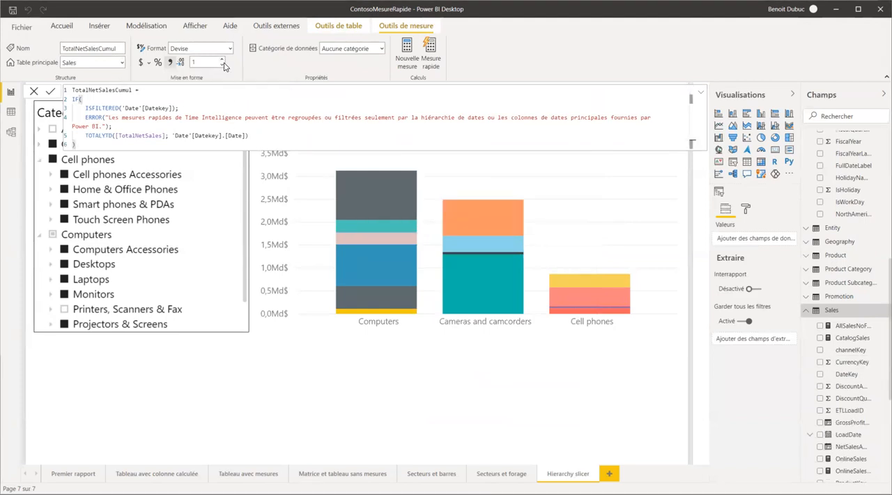
click(222, 65)
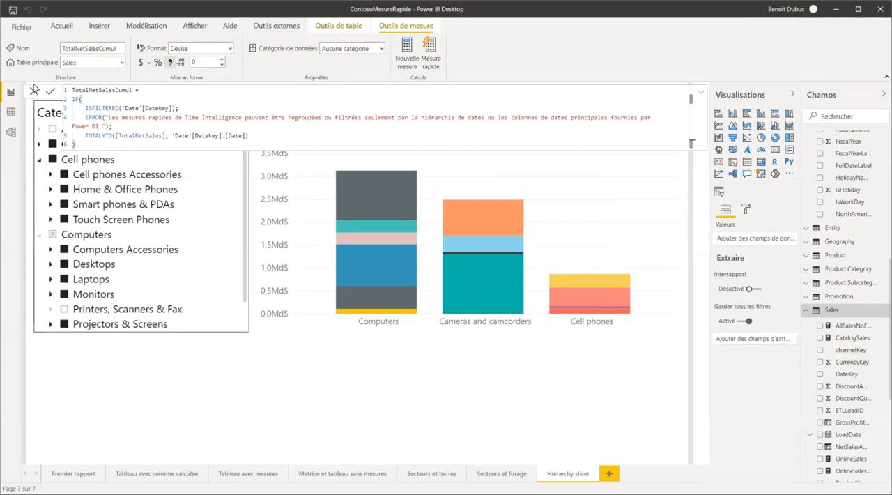
click(35, 92)
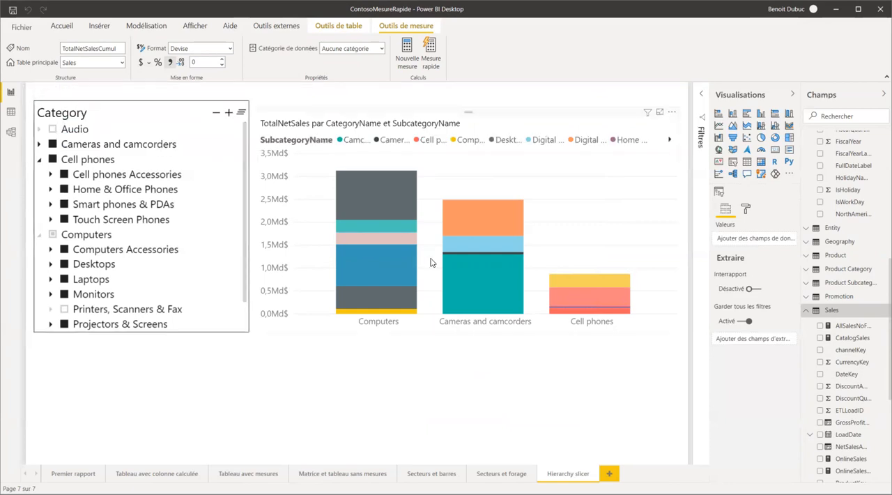
Insert a matrix on a new report page with the Datekey hierarchy as rows, leaving out the Jour level.
click(610, 475)
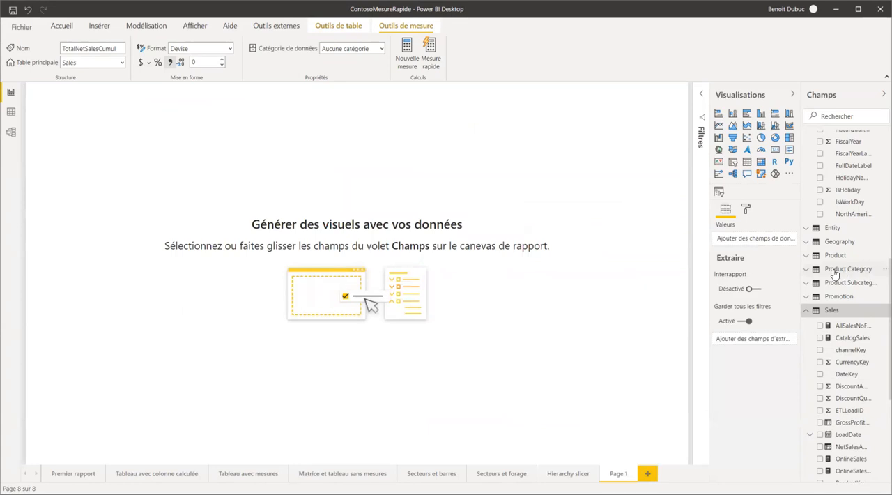
click(761, 161)
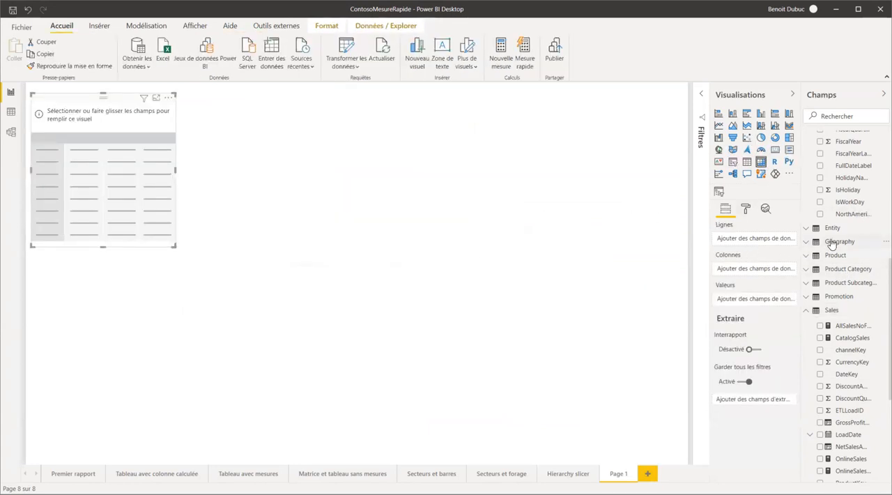
scroll(834, 197, up, 3)
scroll(852, 206, up, 2)
drag(847, 196, 760, 239)
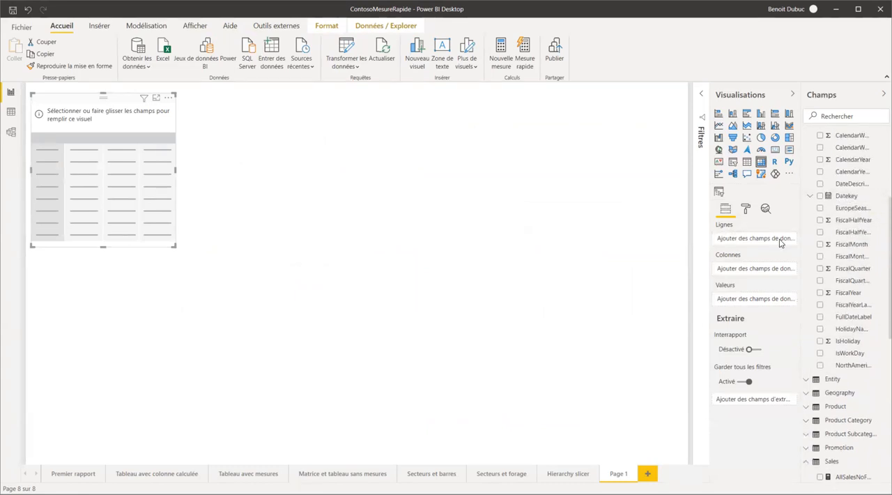
drag(848, 198, 785, 238)
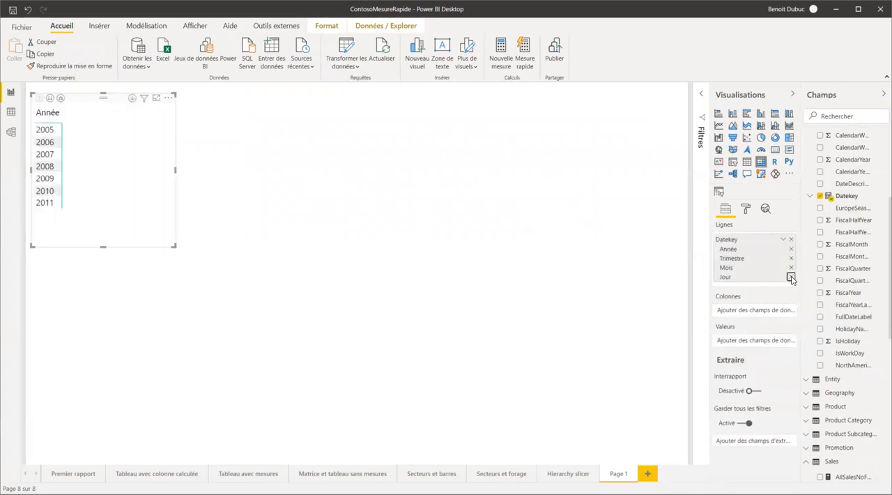
click(792, 277)
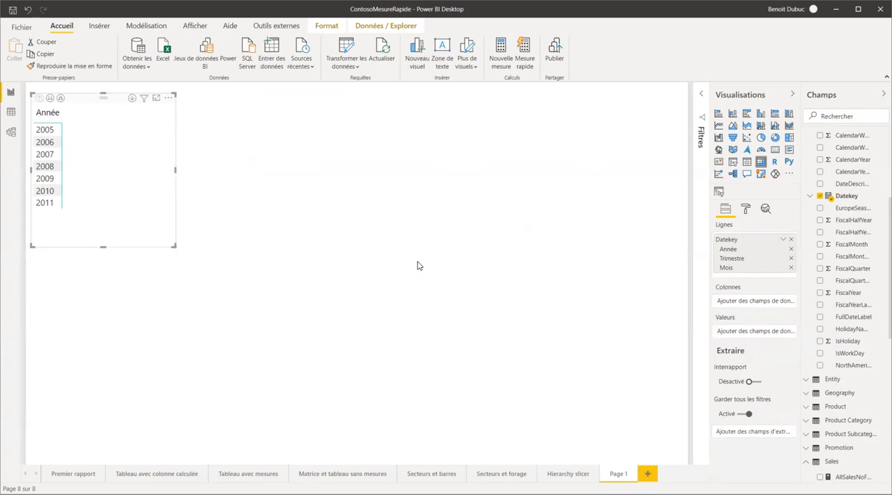
Add TotalNetSales and TotalNetSalesCumul as the matrix values and enlarge the matrix to fit both columns.
scroll(834, 372, down, 3)
scroll(835, 372, down, 2)
scroll(850, 390, down, 2)
drag(852, 428, 744, 337)
drag(860, 425, 731, 344)
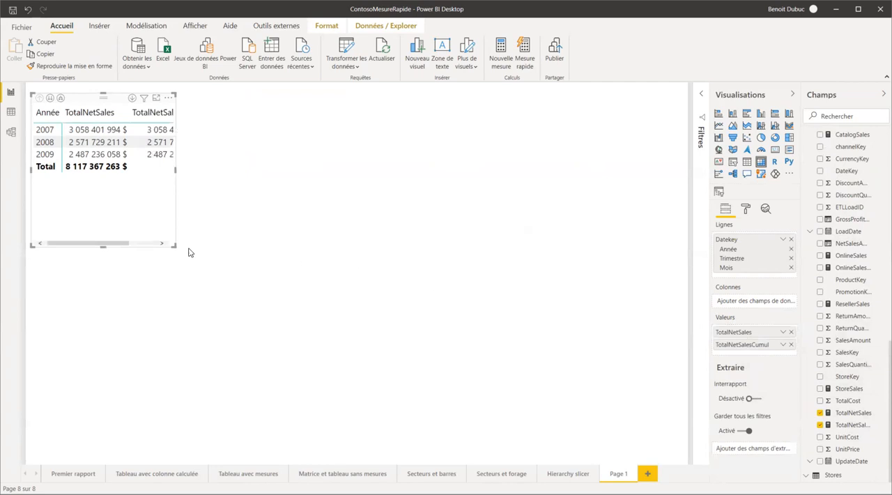
drag(176, 247, 242, 293)
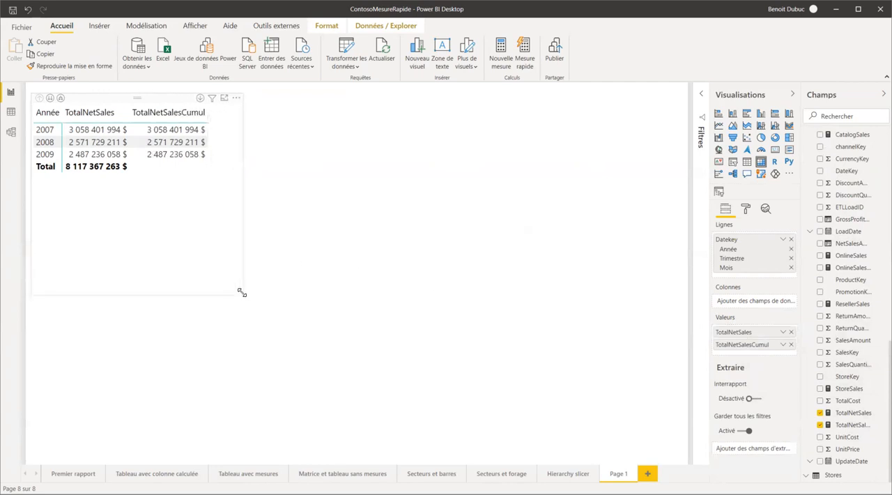
Find the +/- icons option in the matrix formatting and turn it on for the row headers.
click(746, 209)
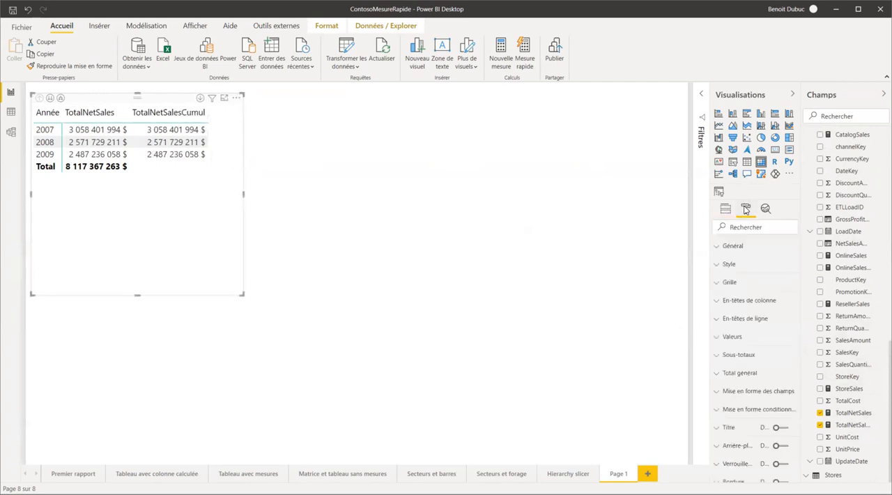
click(741, 228)
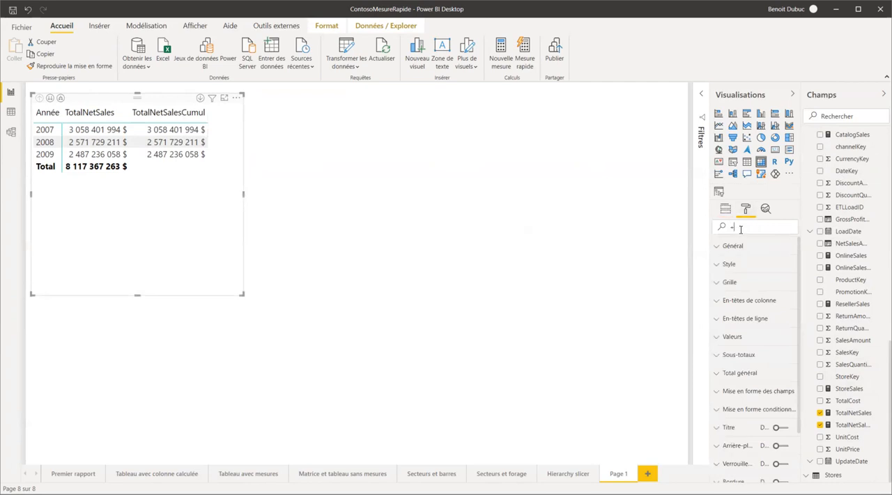
text(+)
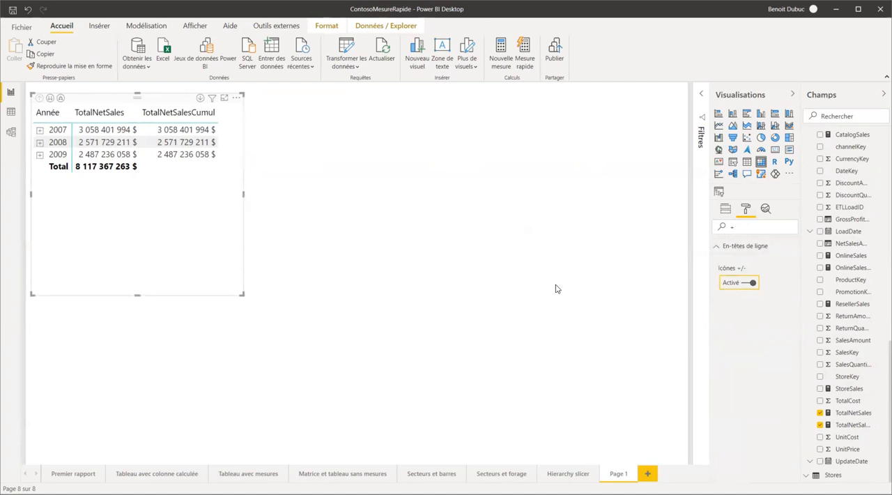
Expand 2007 into quarters in the matrix and shorten the matrix to fit its rows.
click(39, 131)
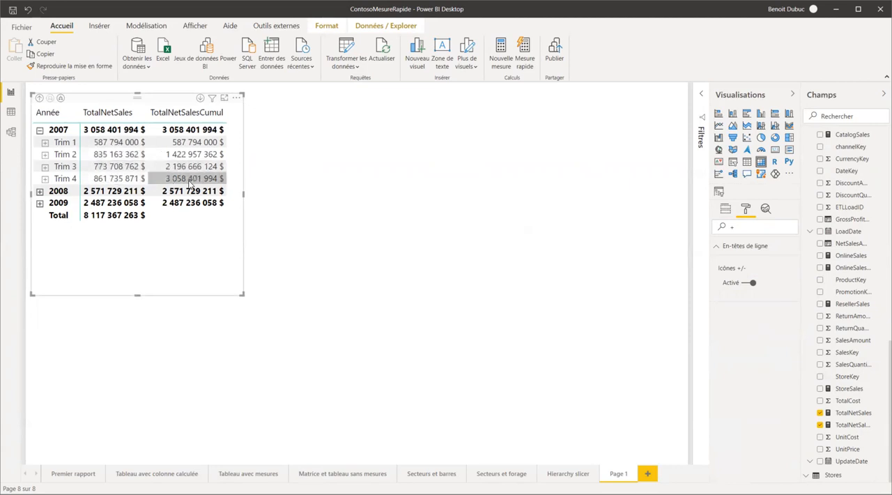
drag(242, 295, 240, 223)
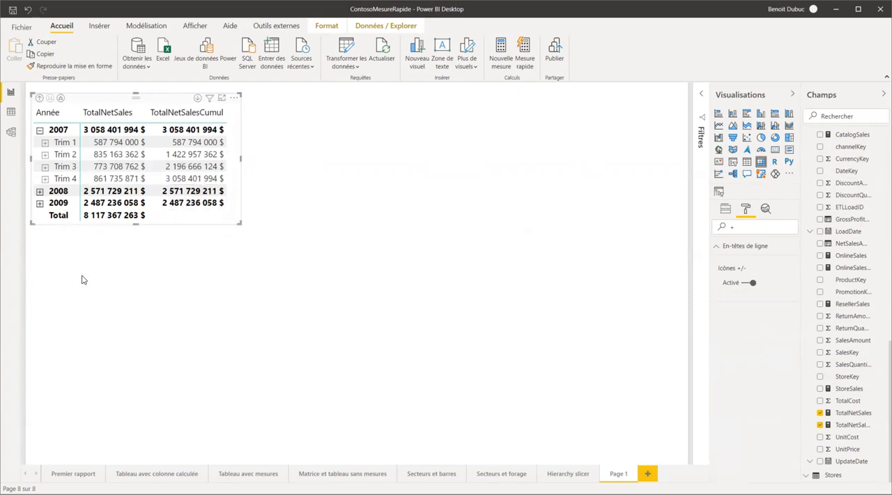
click(132, 283)
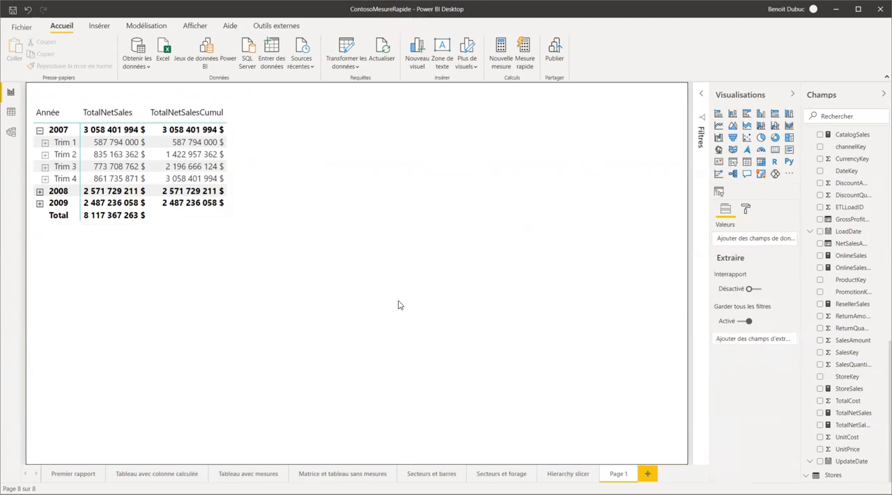
Insert a clustered column chart below the matrix with the Datekey hierarchy from the Date table on its axis.
click(761, 114)
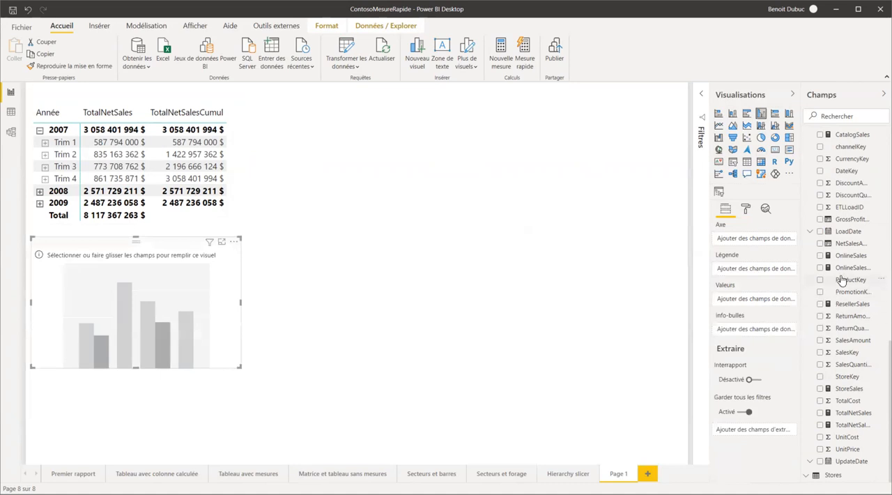
scroll(842, 213, up, 2)
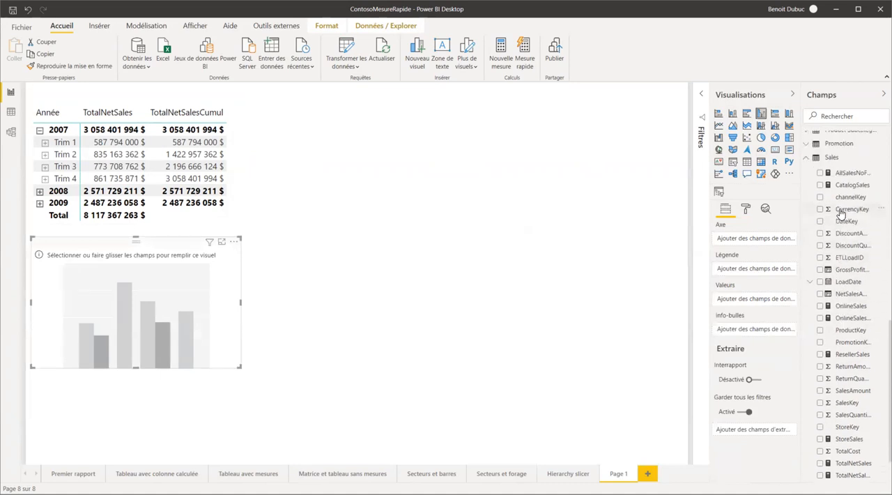
scroll(841, 214, down, 2)
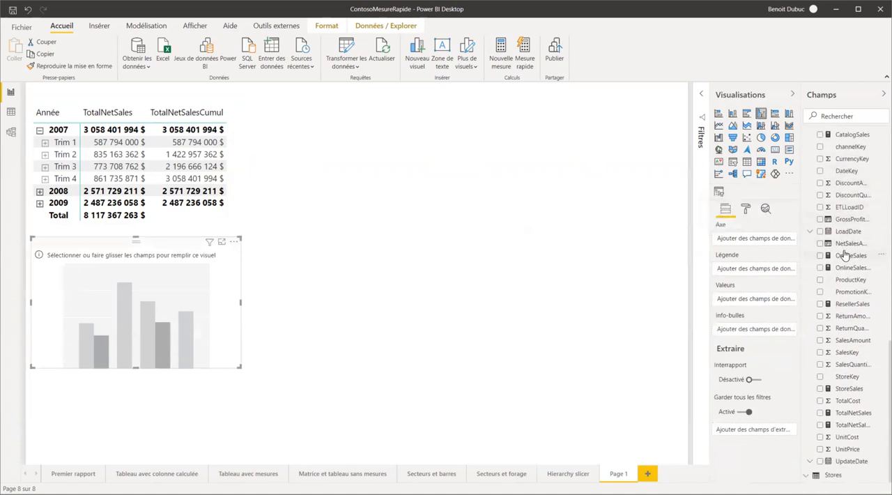
scroll(849, 269, up, 10)
scroll(851, 269, up, 1)
drag(854, 195, 758, 239)
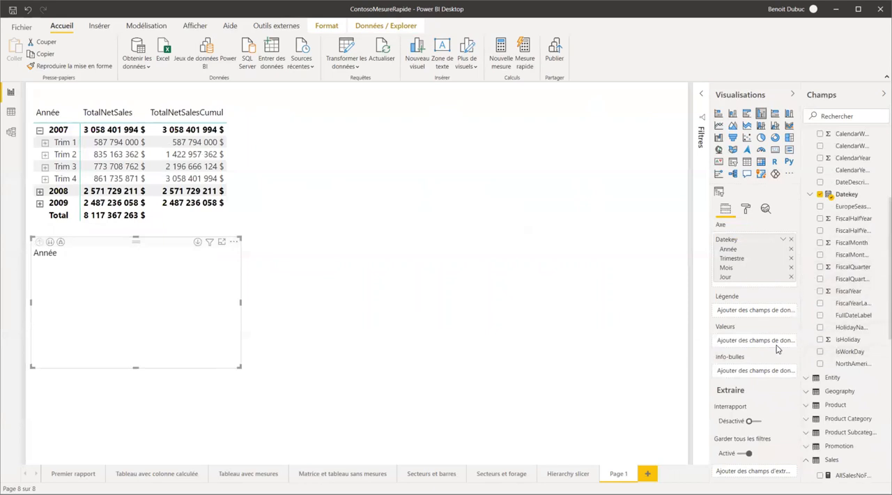
Add the TotalNetSalesCumul measure from the Sales table to the column chart's values.
scroll(841, 379, down, 6)
scroll(842, 377, down, 1)
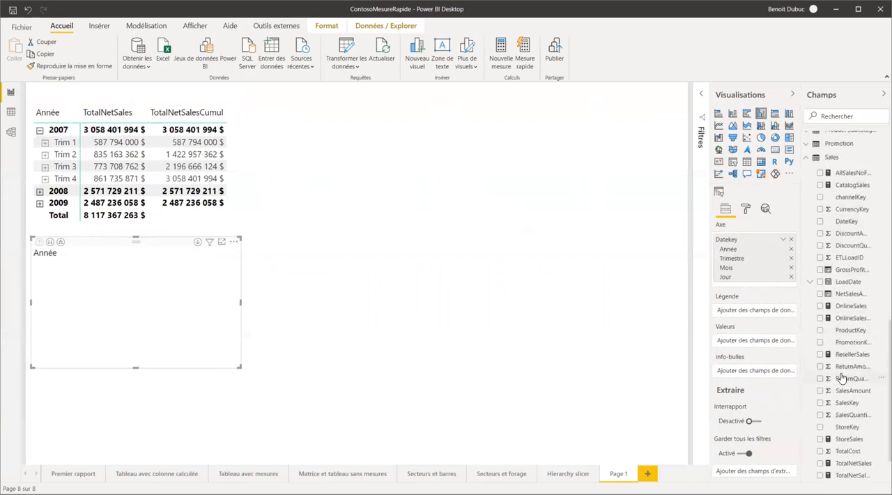
scroll(843, 359, down, 2)
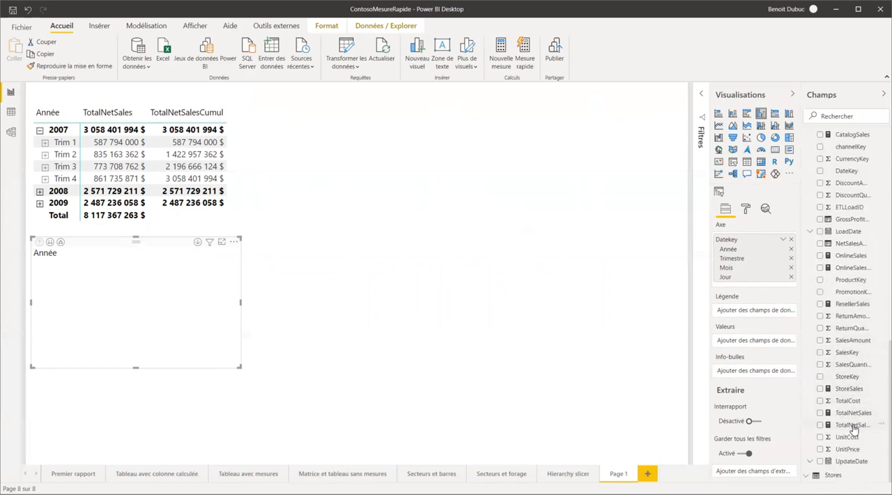
drag(854, 428, 745, 340)
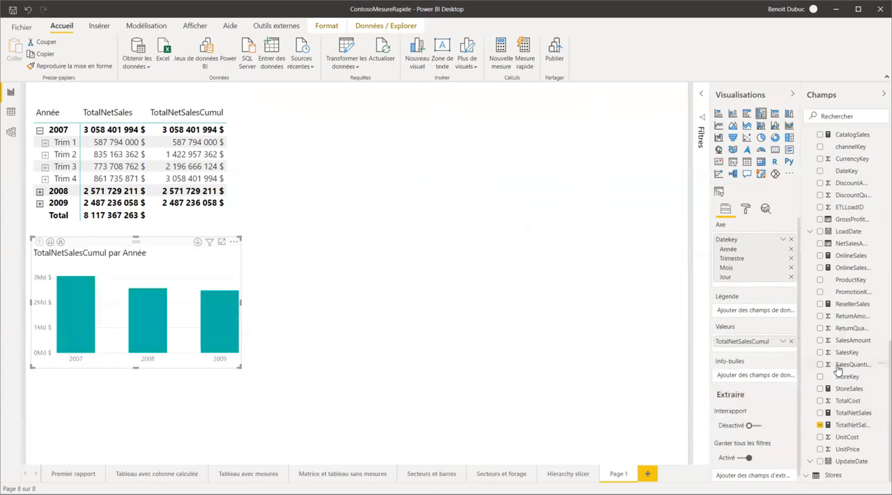
Enlarge and reposition the column chart below the matrix, and expand all its date hierarchy levels down to year, quarter and month.
drag(240, 366, 555, 410)
drag(411, 241, 435, 258)
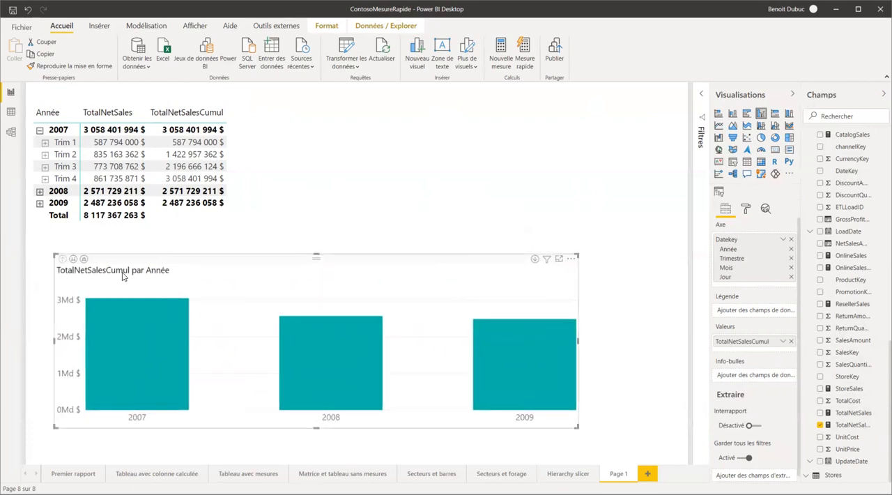
click(84, 260)
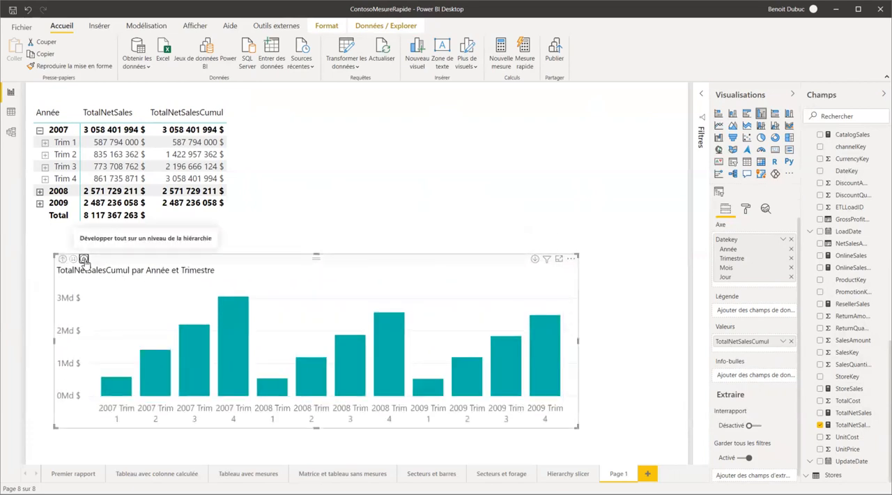
click(84, 259)
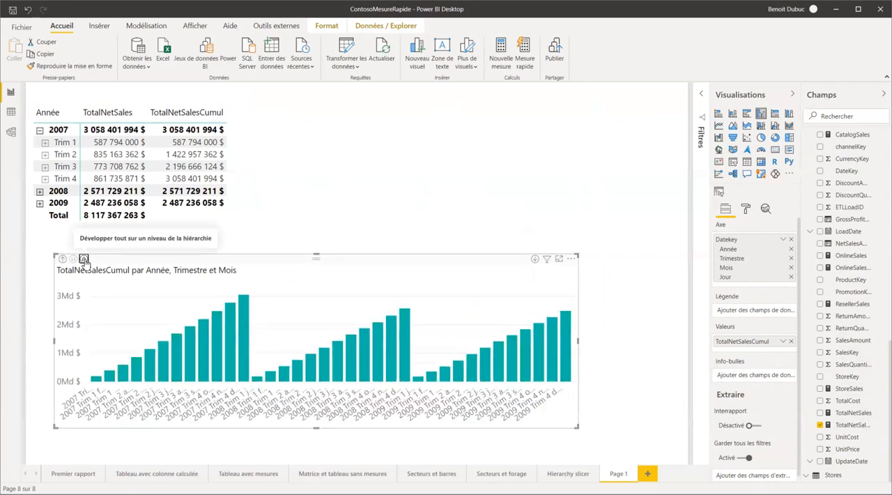